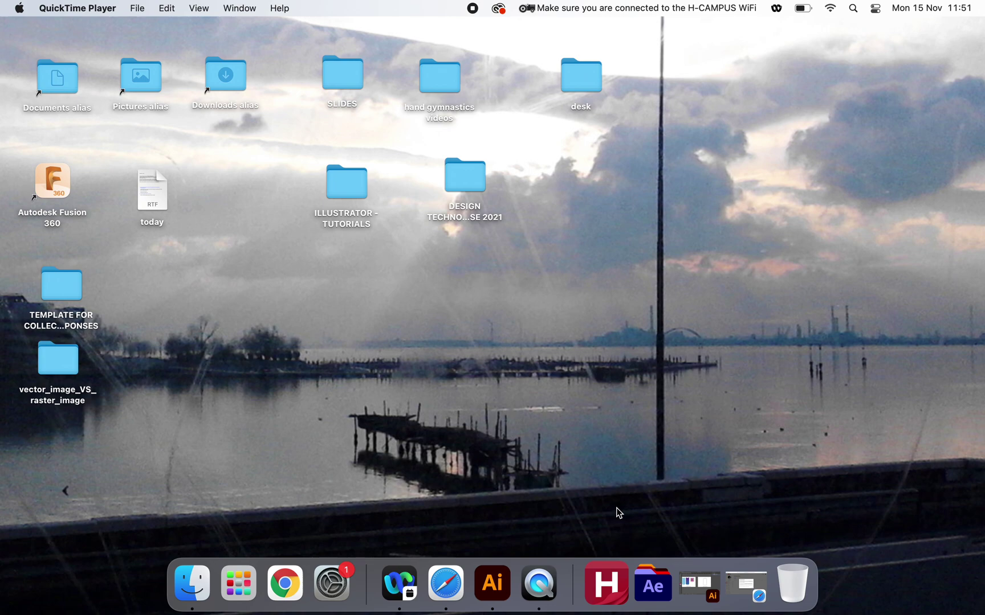
Step: Create a folder named "APP DESIGN folder" inside the desktop folder DESIGN TECHNOLOGY C - COURSE 2021
double_click(476, 178)
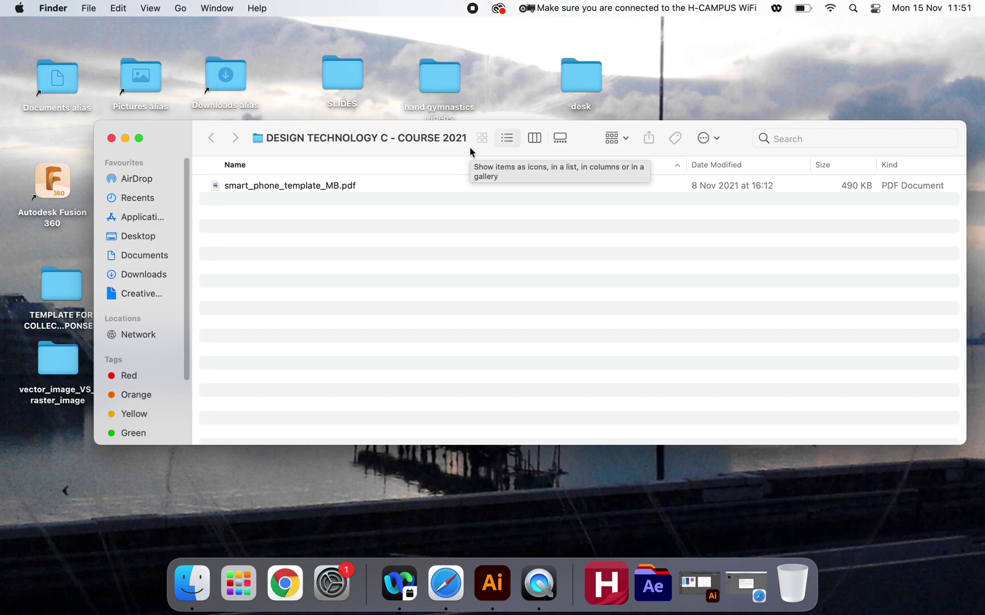
left_click(287, 190)
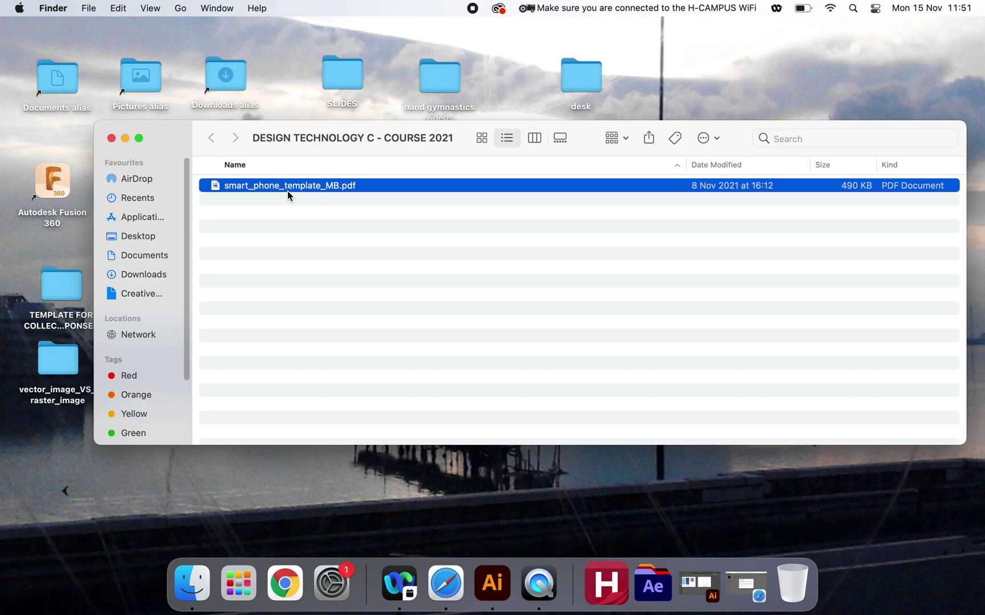
left_click(272, 232)
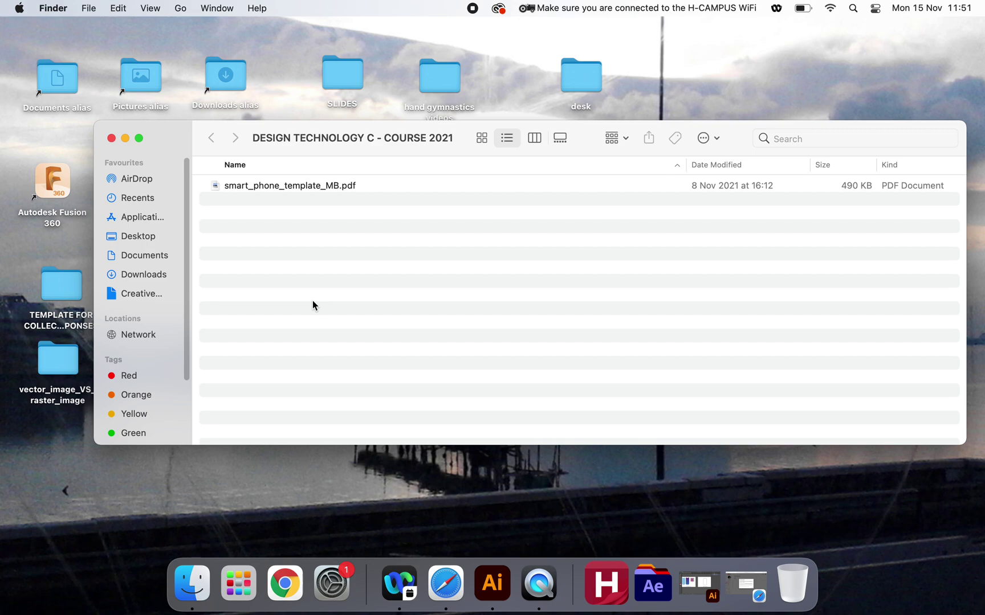
right_click(299, 273)
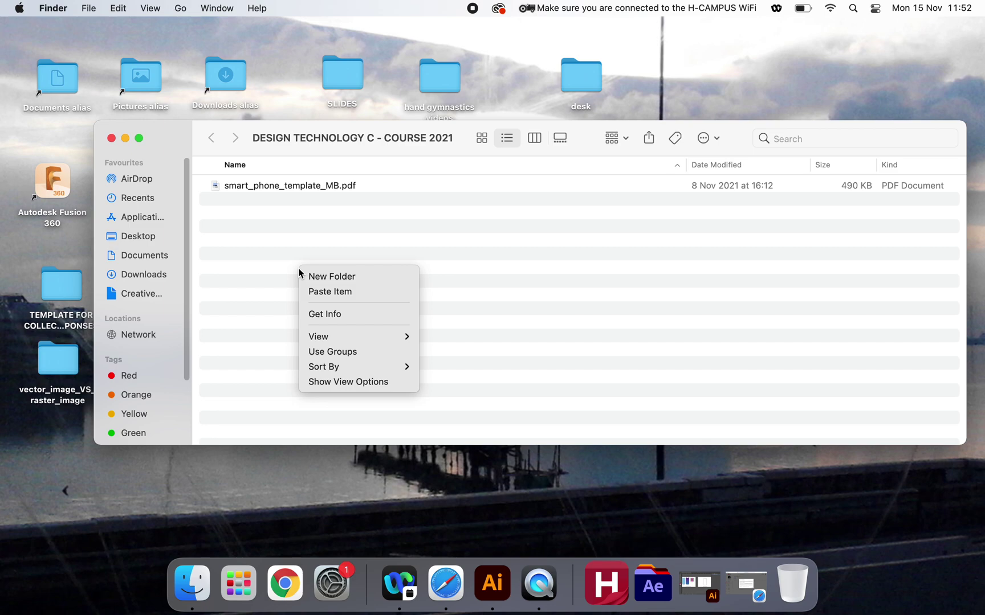
left_click(328, 281)
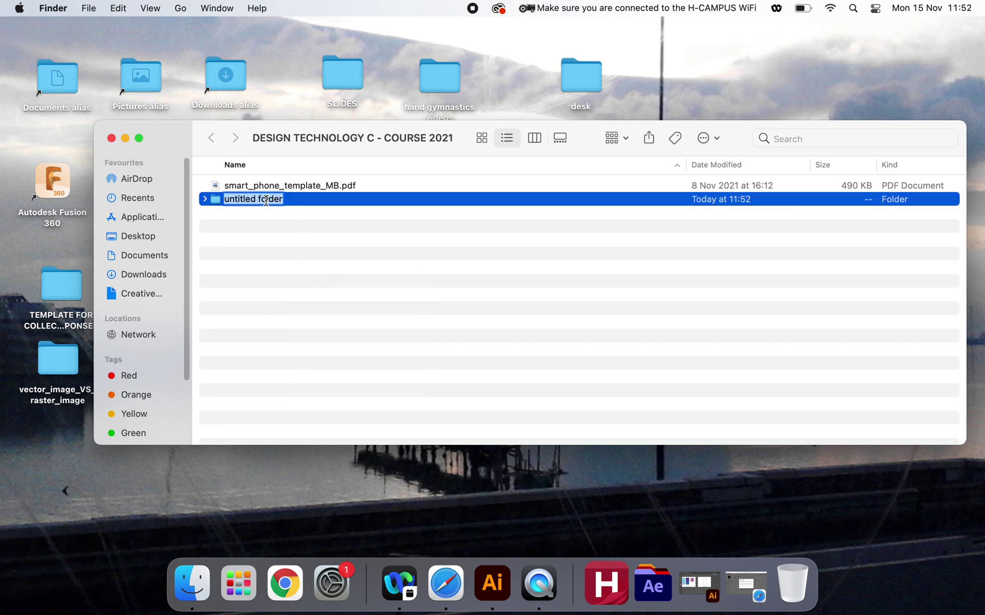
type("APP DESIGN folder")
key("Return")
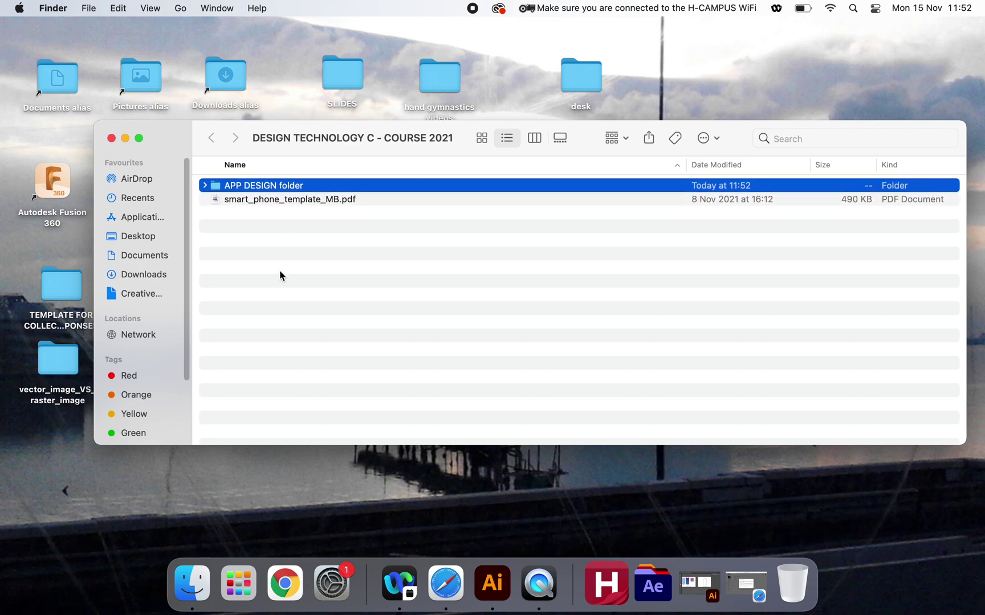
left_click(294, 249)
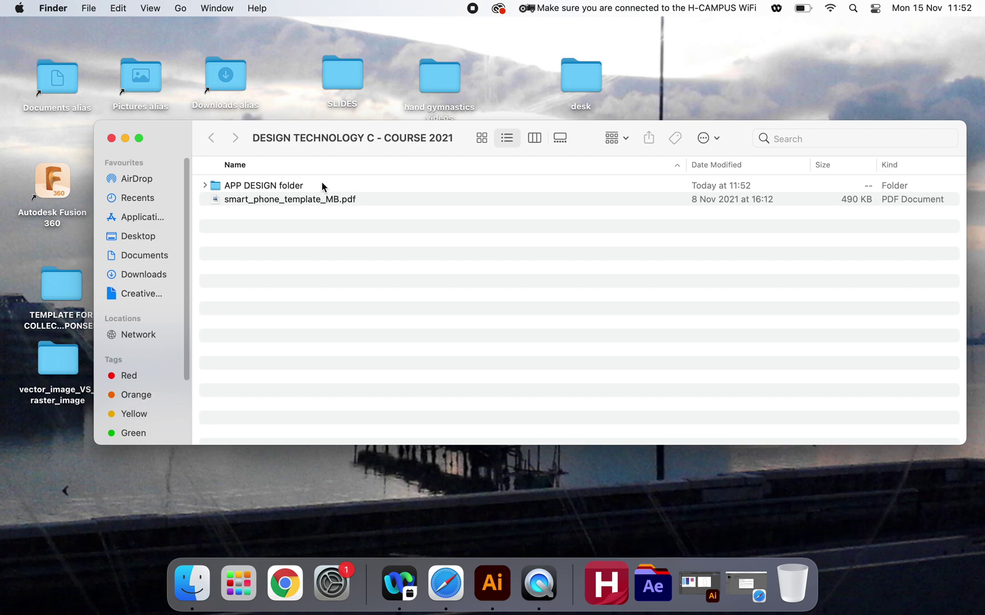
Step: Create a subfolder named "img" inside APP DESIGN folder
double_click(297, 185)
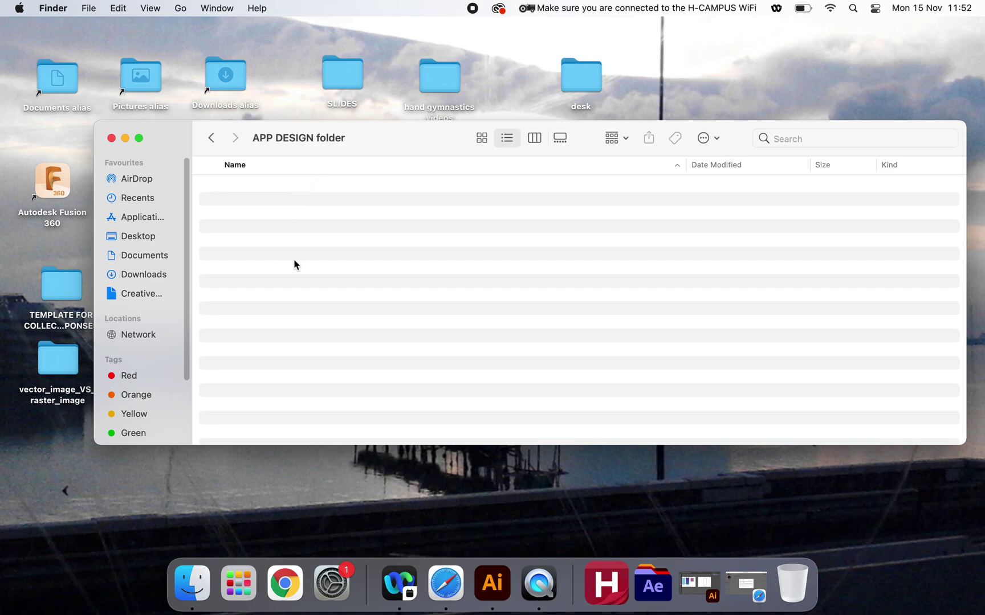
right_click(361, 259)
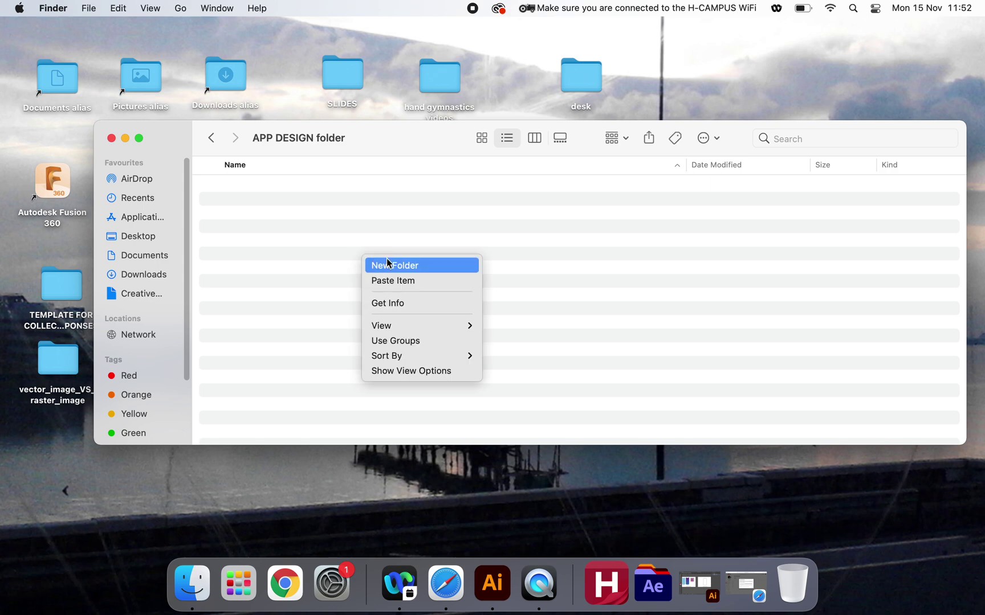
left_click(389, 265)
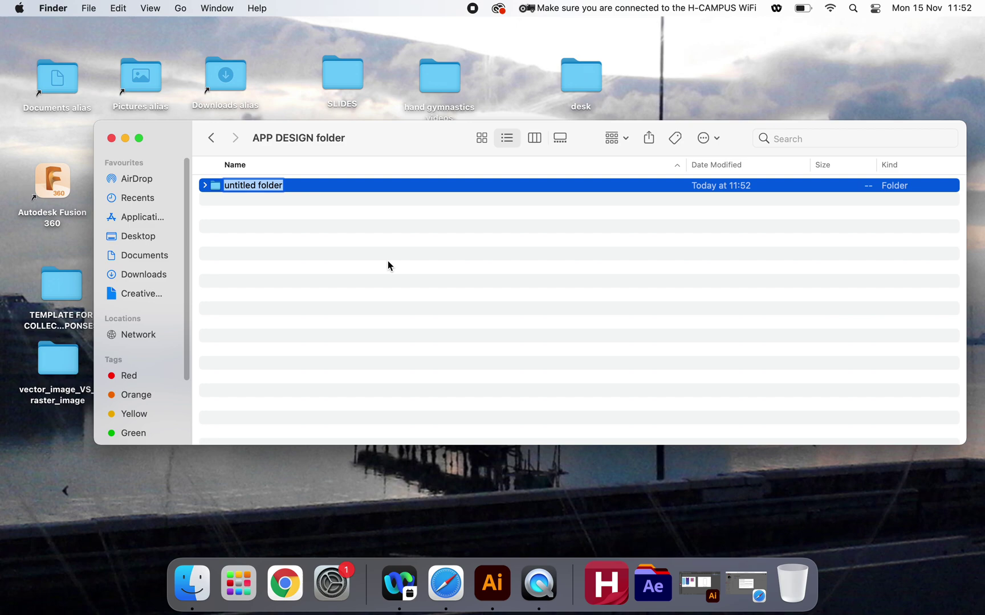
type("img")
key("Return")
left_click(376, 255)
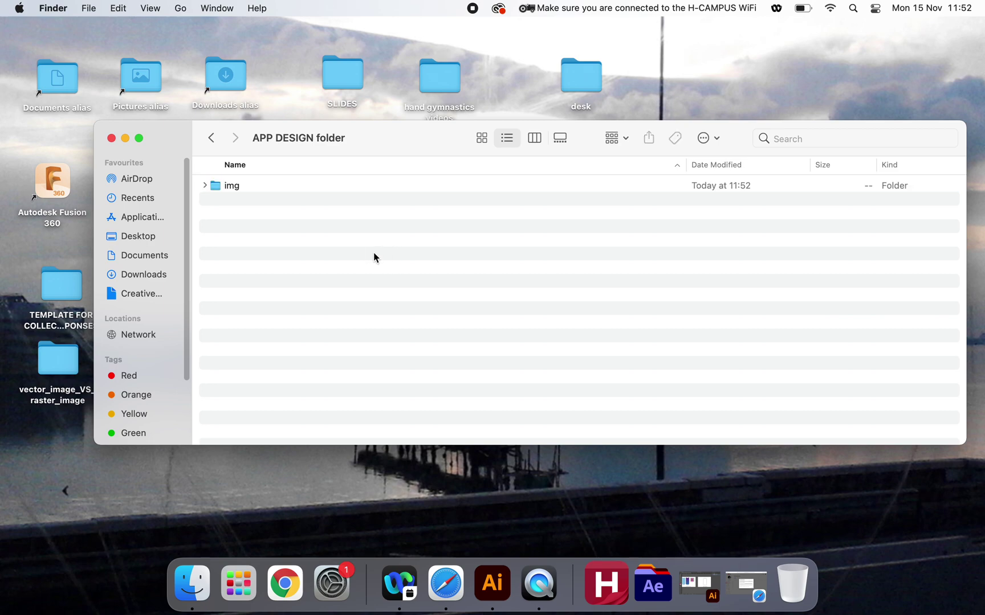
left_click(239, 190)
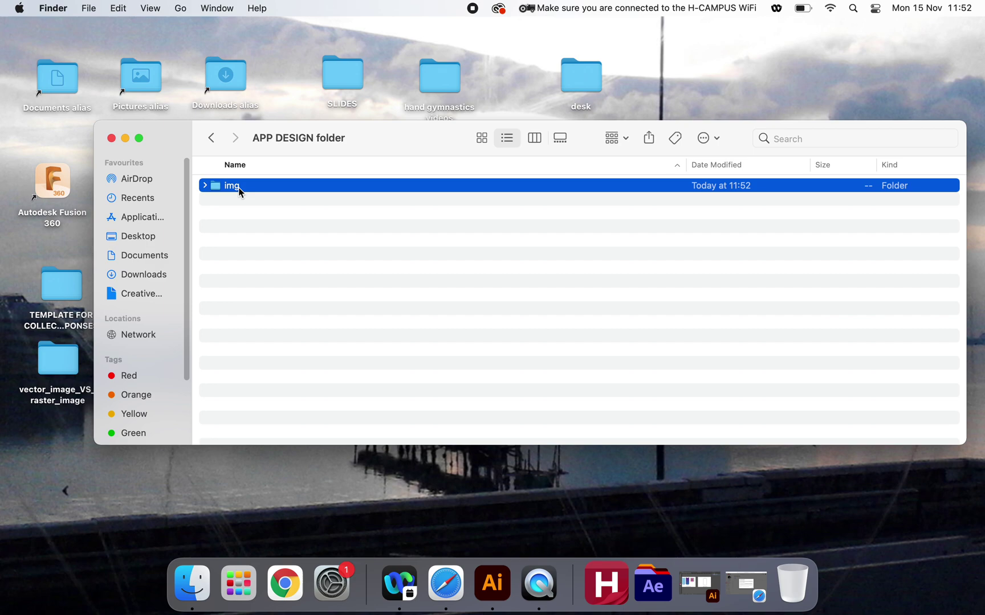
Step: Copy the smartphone template PDF from the course folder into APP DESIGN folder
left_click(212, 138)
left_click(297, 201)
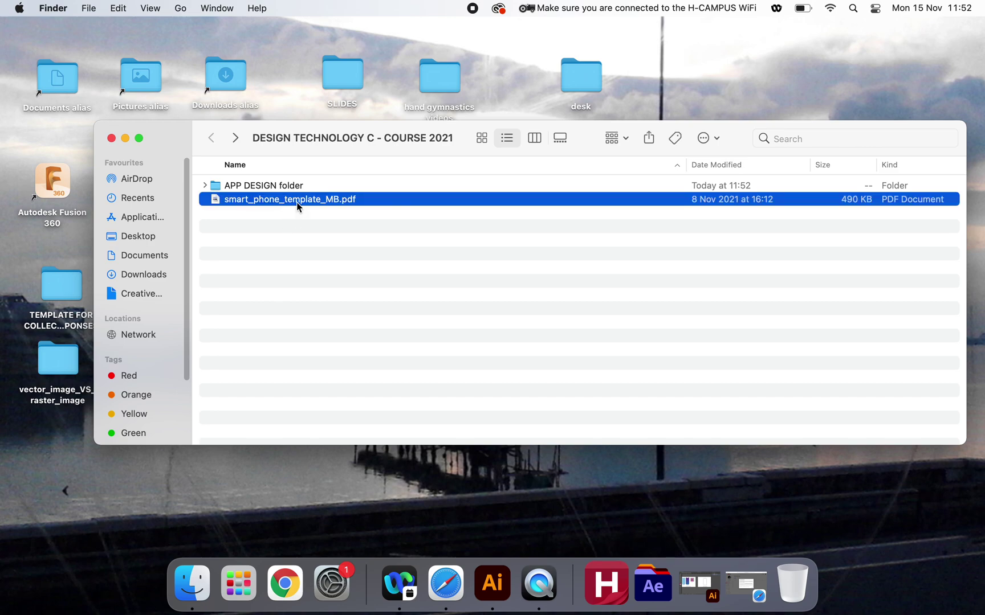
key("super+c")
double_click(312, 185)
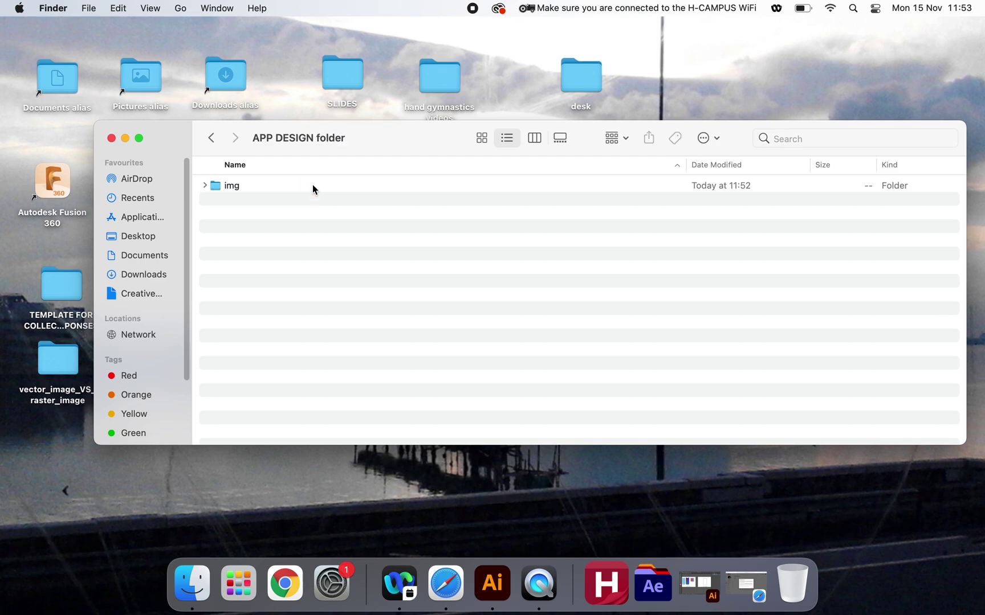
left_click(275, 255)
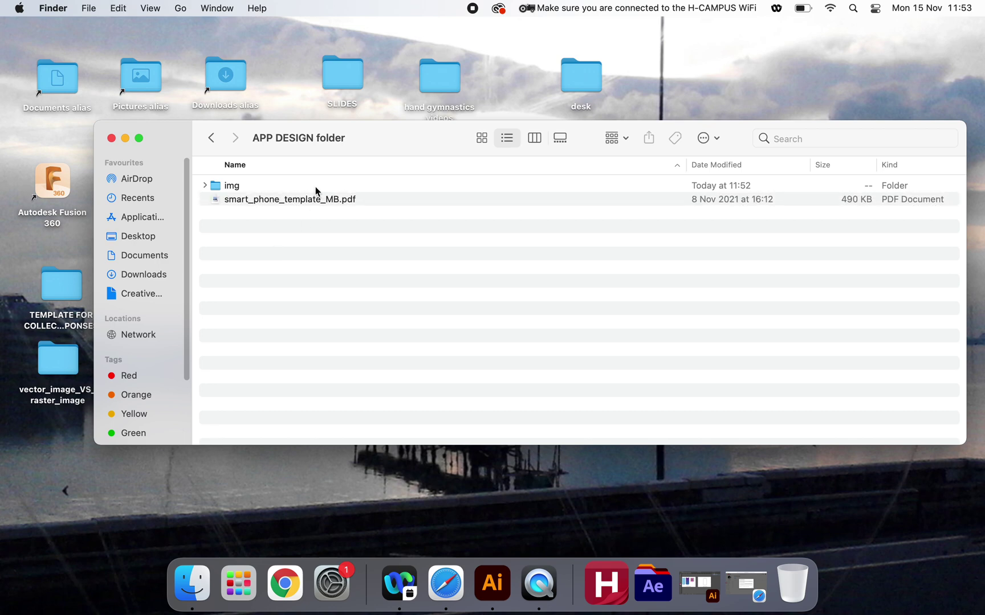
left_click(312, 201)
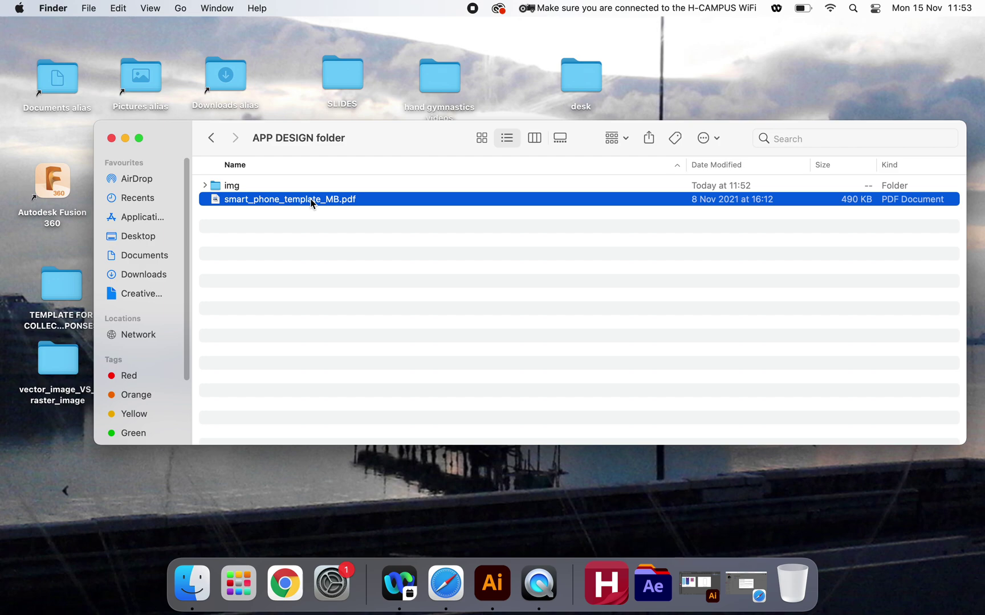
left_click(296, 261)
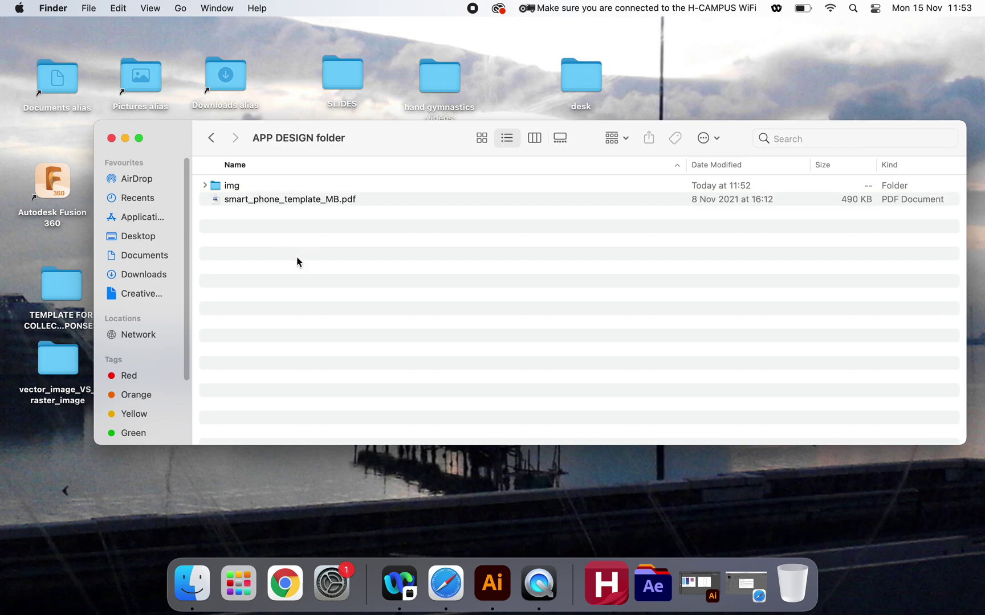
Step: Rename the copied template PDF, replacing the initials after "smart_phone_template_" with the student's first name
left_click(310, 201)
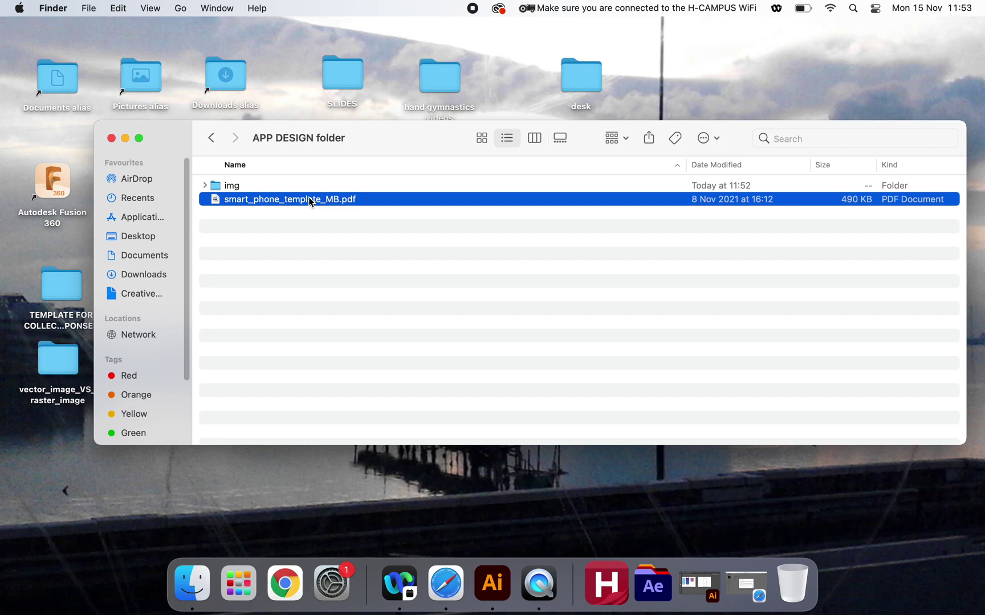
right_click(311, 202)
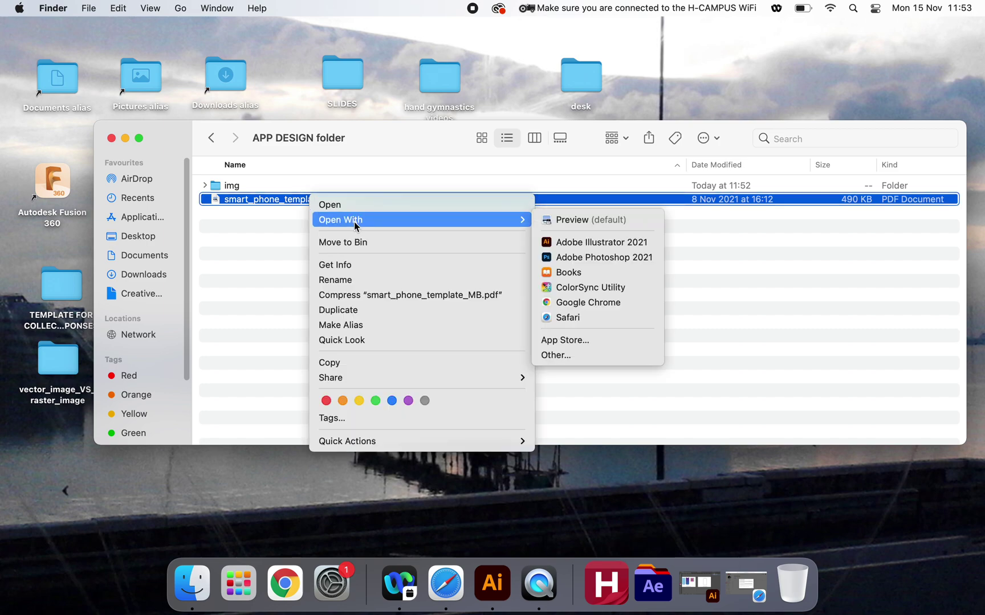
left_click(353, 282)
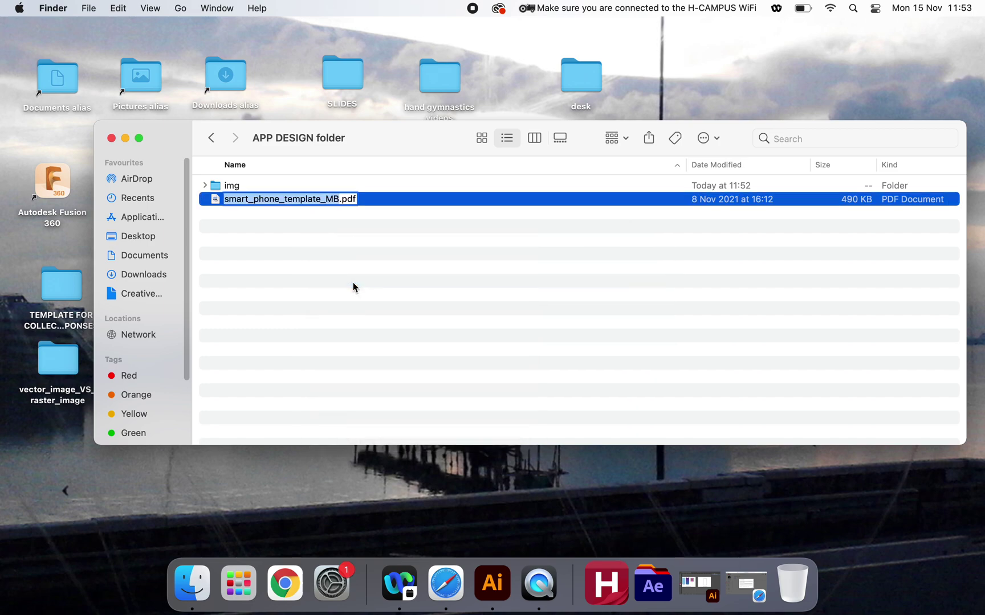
left_click(339, 198)
key("BackSpace")
type("addalena")
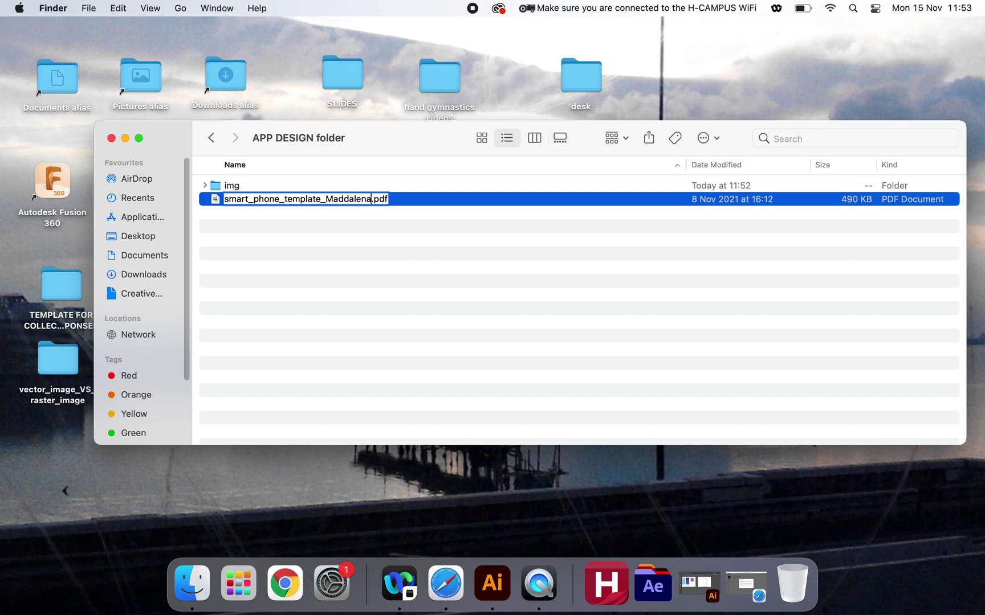
key("Return")
left_click(324, 269)
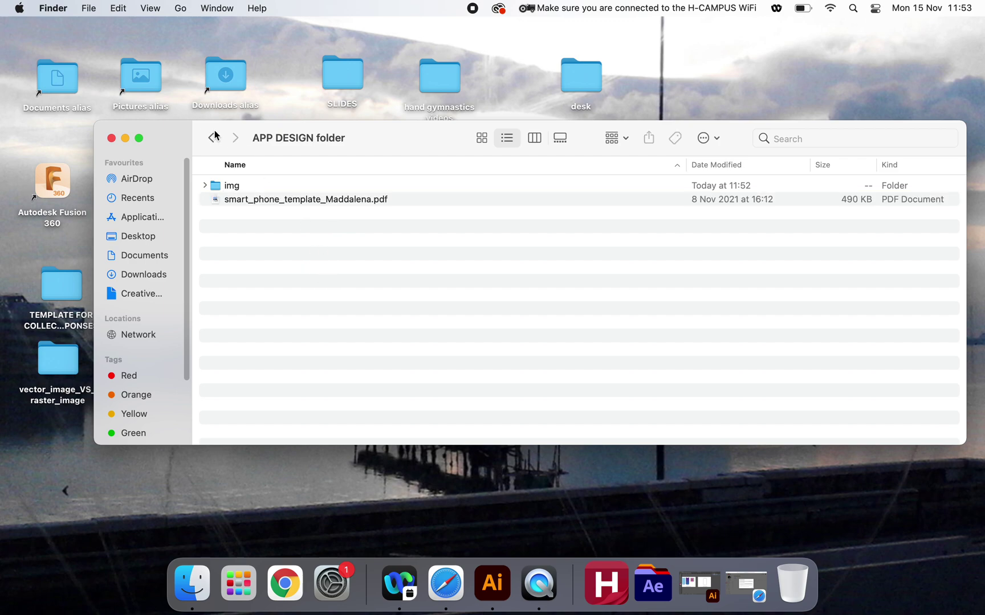
left_click(282, 200)
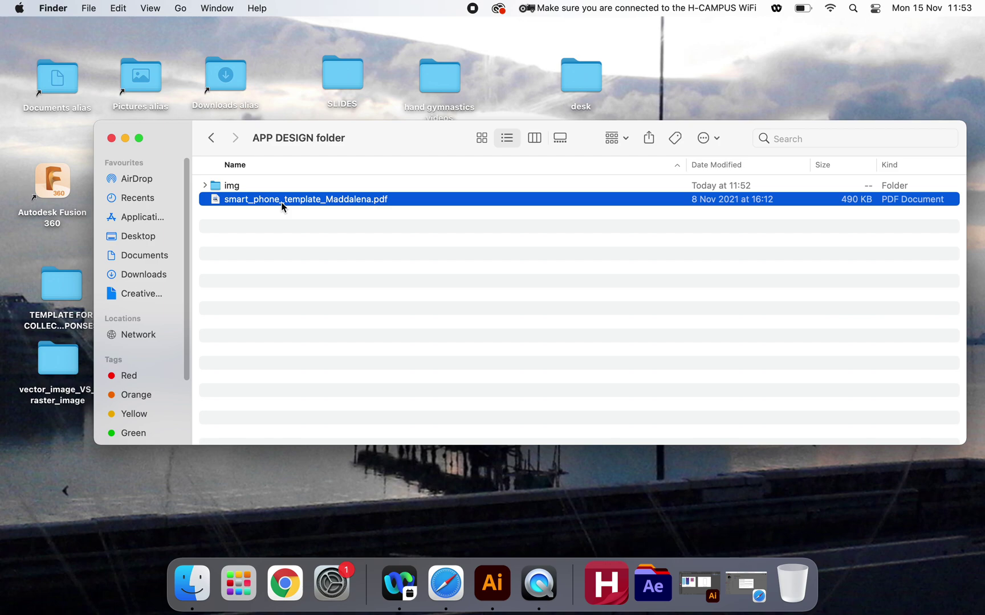
left_click(282, 244)
double_click(259, 185)
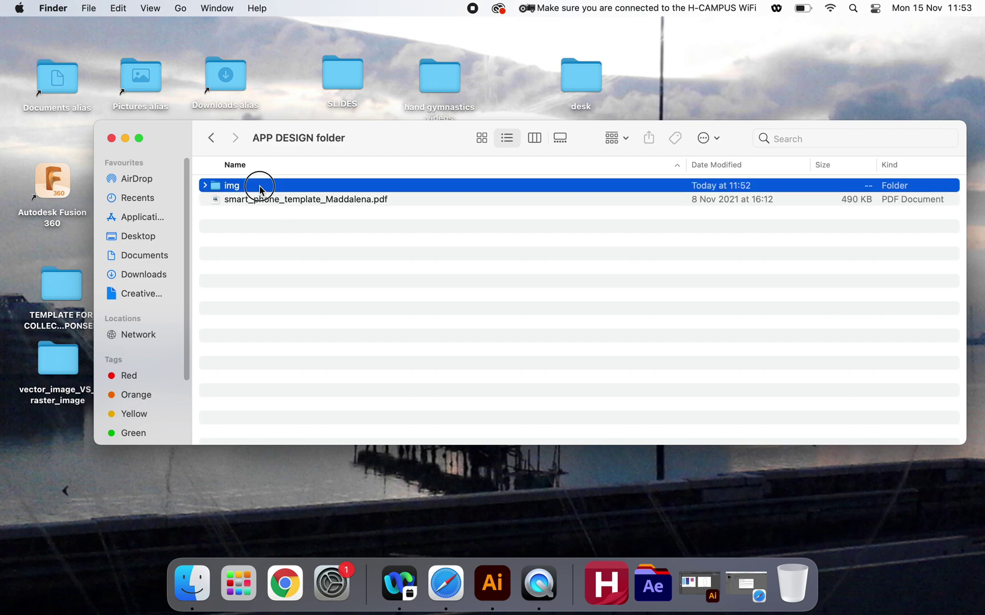
left_click(211, 138)
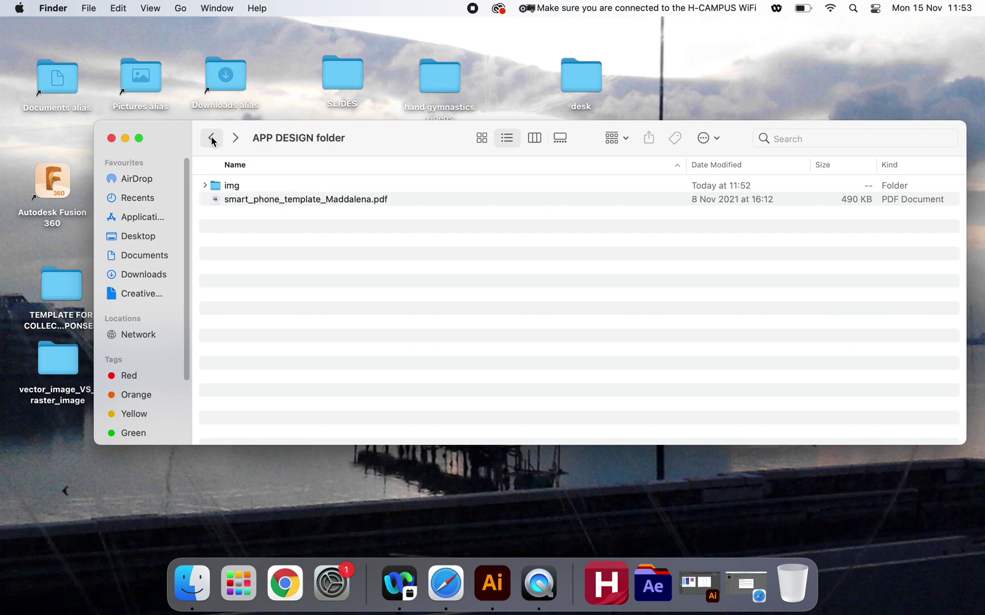